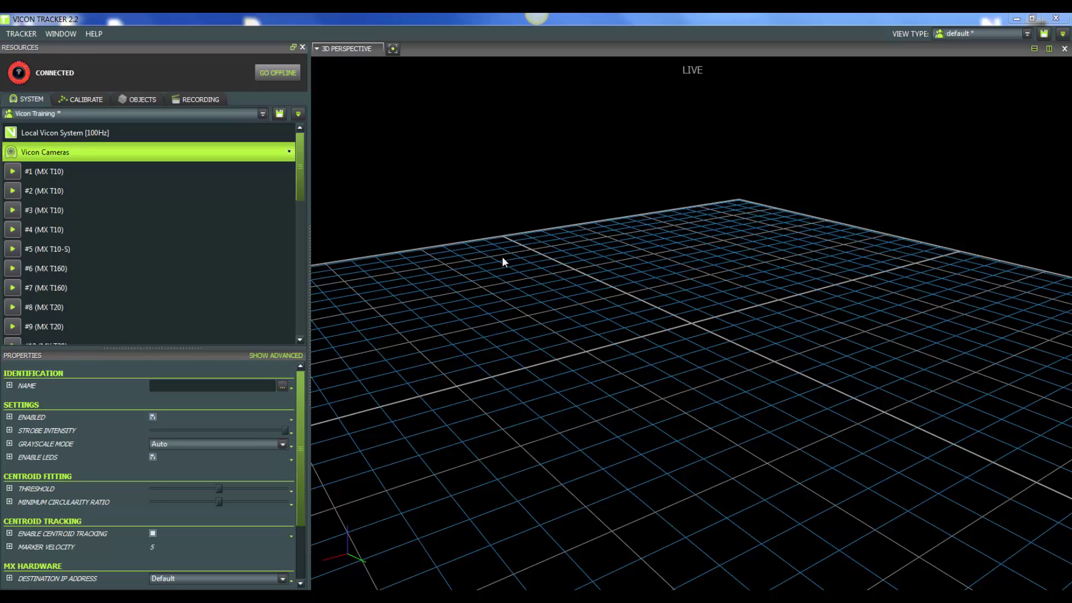
Switch the viewer type to Camera and enable preview mode for all Vicon cameras.
click(351, 50)
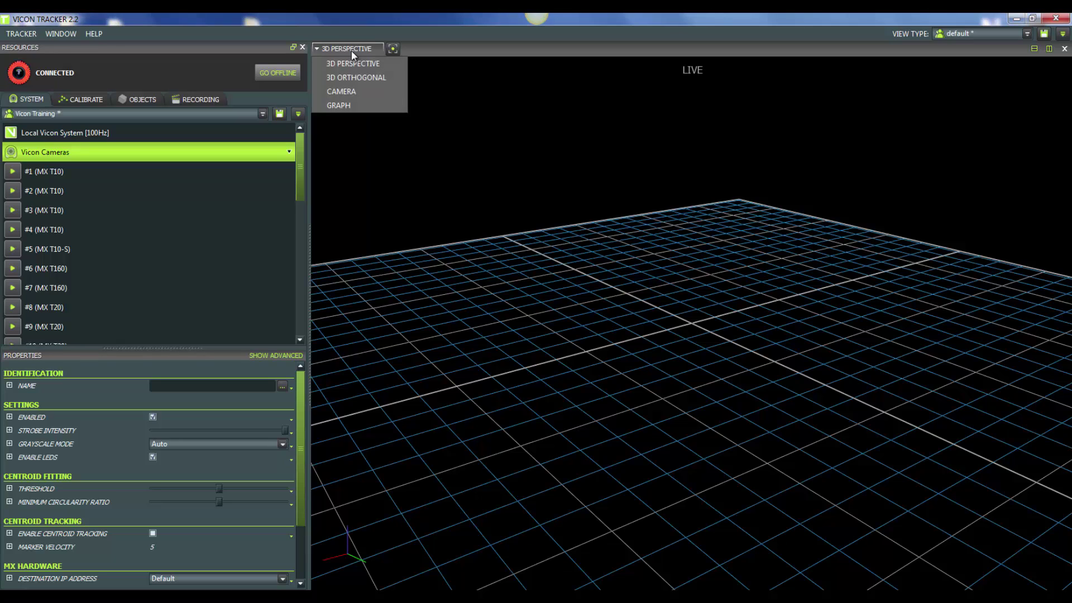
click(351, 93)
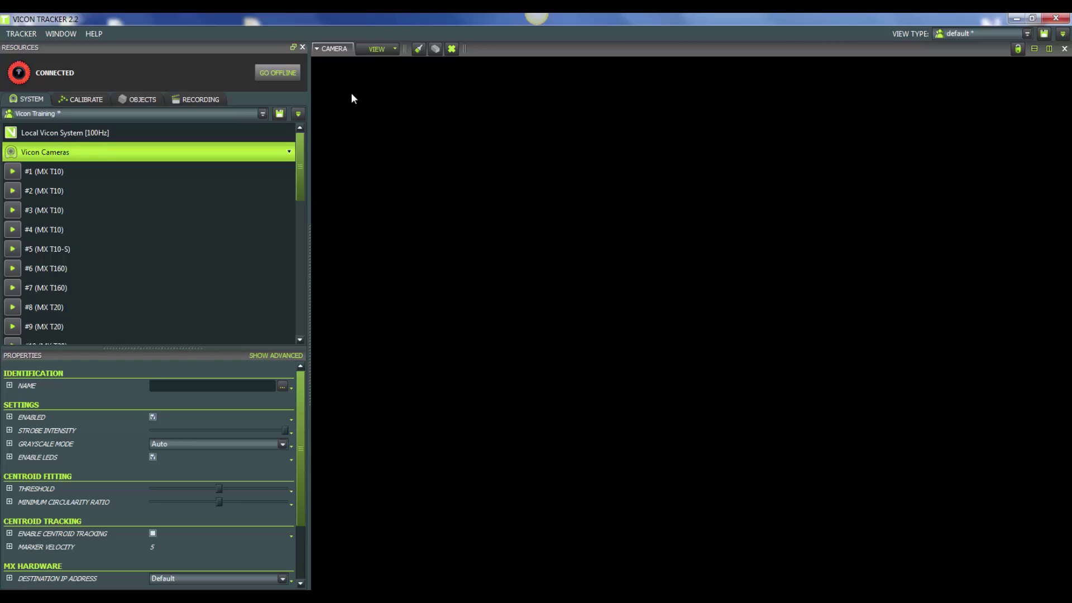
right_click(234, 159)
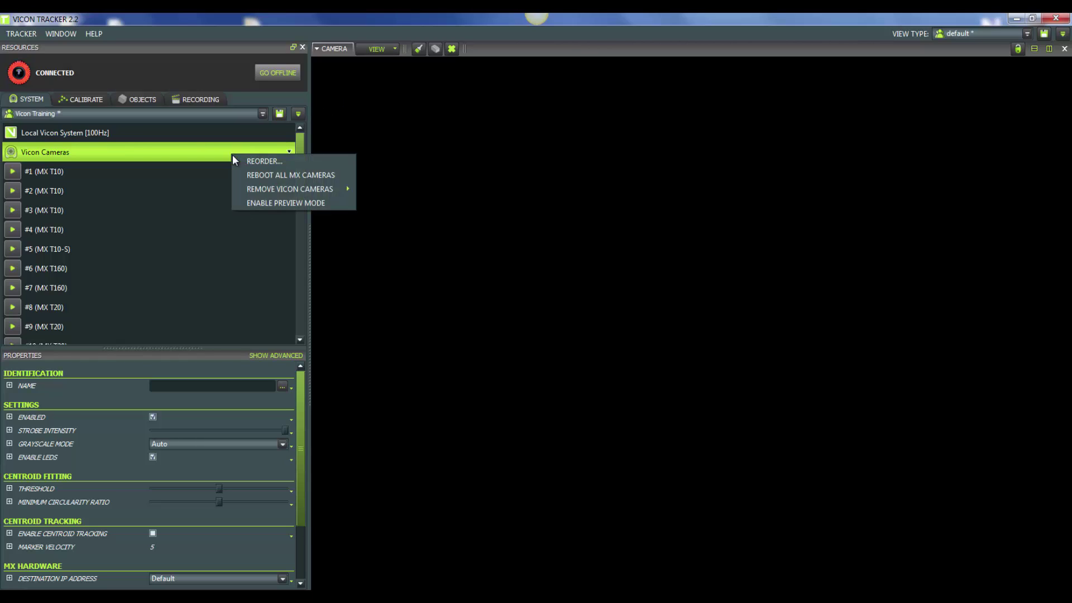
click(259, 204)
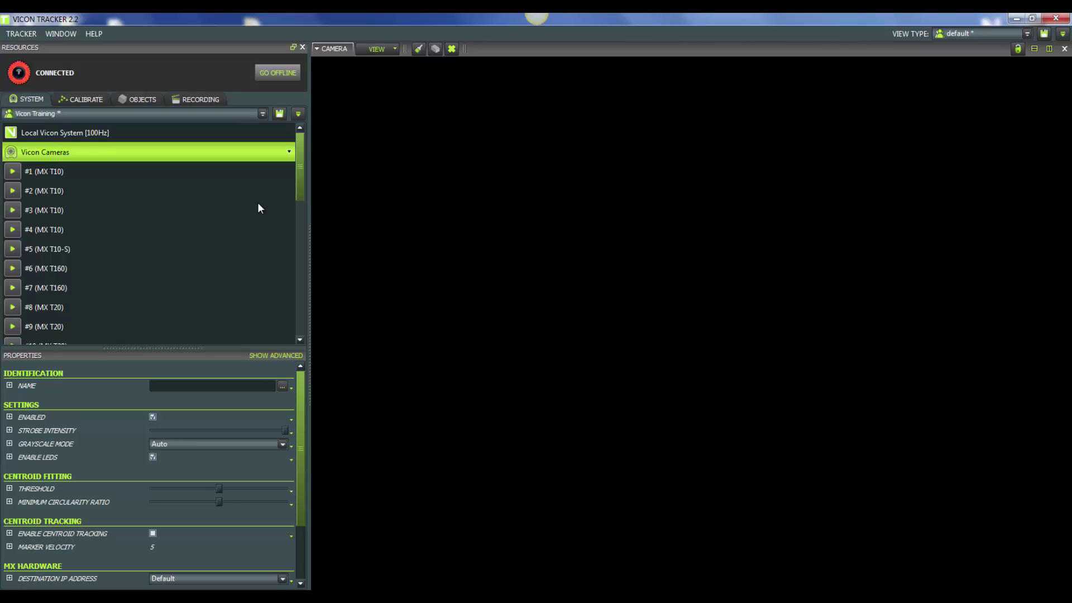
Step through the live feeds of cameras #1 to #6, ending on the MX T160.
click(63, 173)
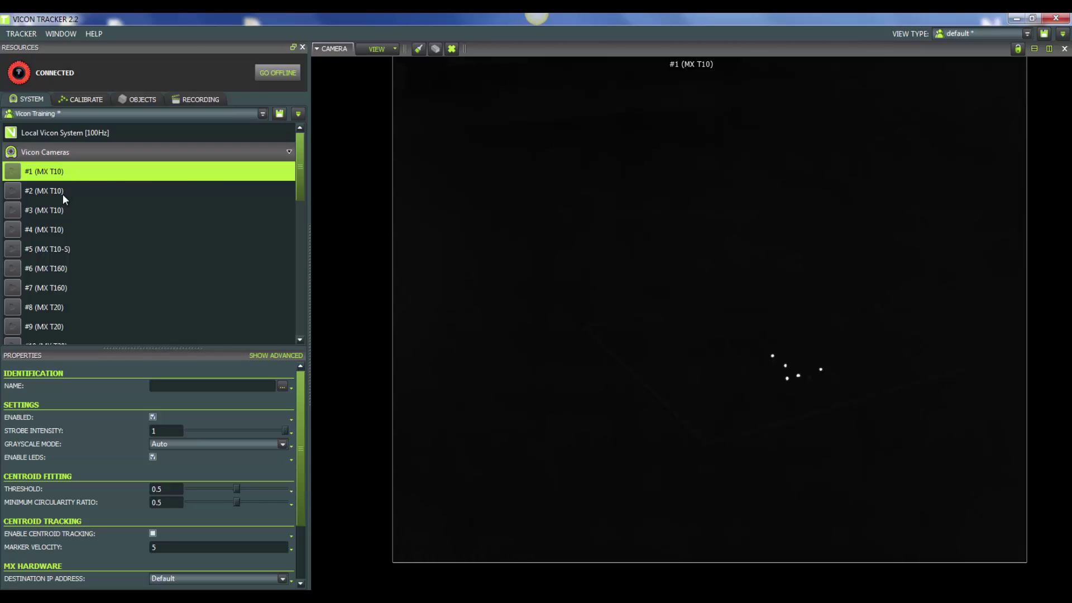
click(62, 192)
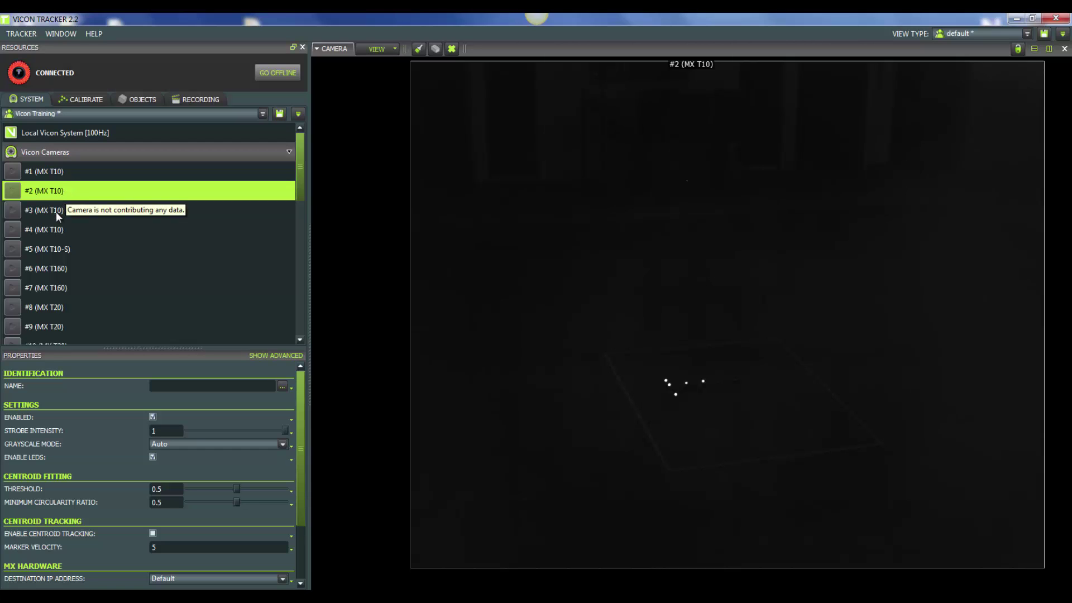
click(56, 212)
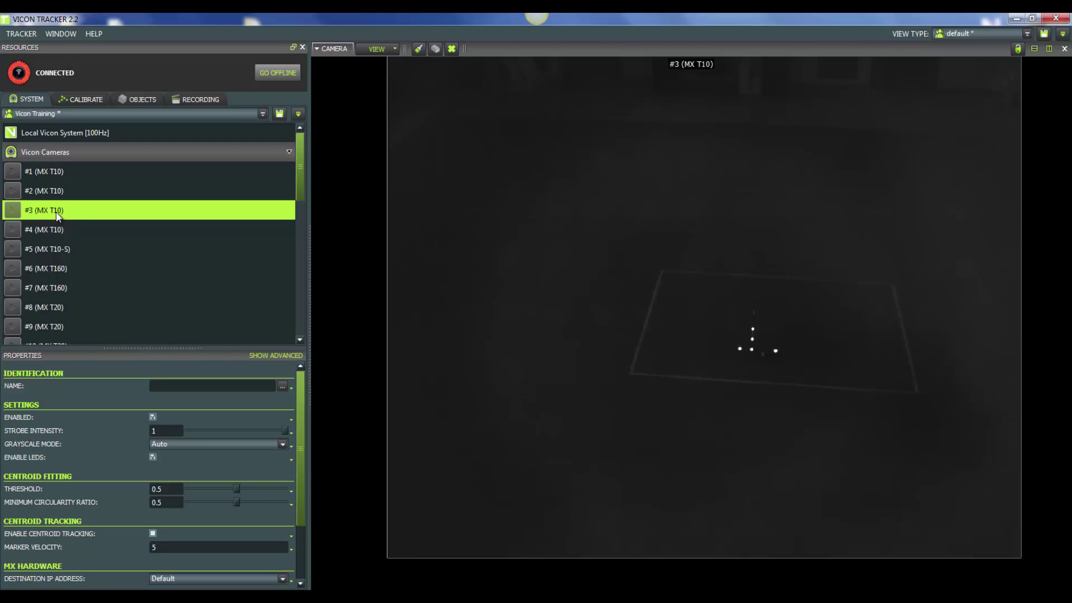
click(61, 232)
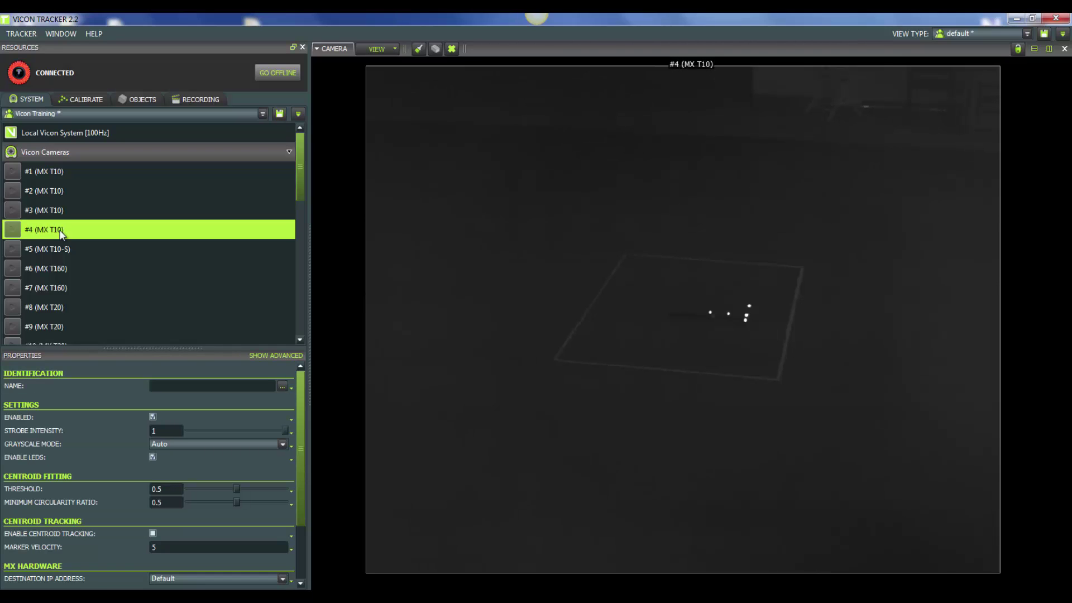
click(54, 251)
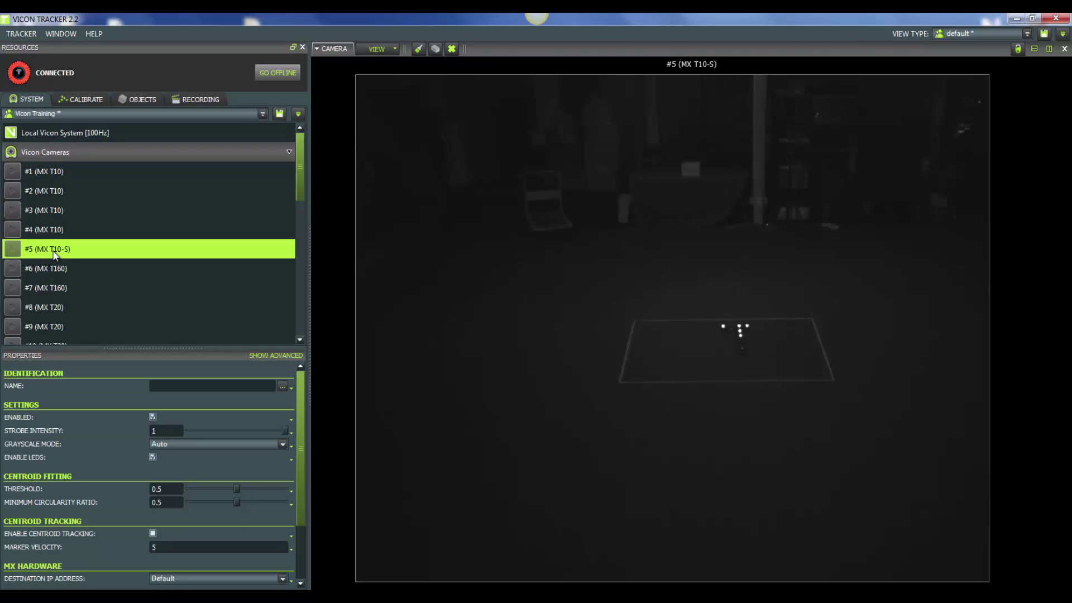
click(56, 270)
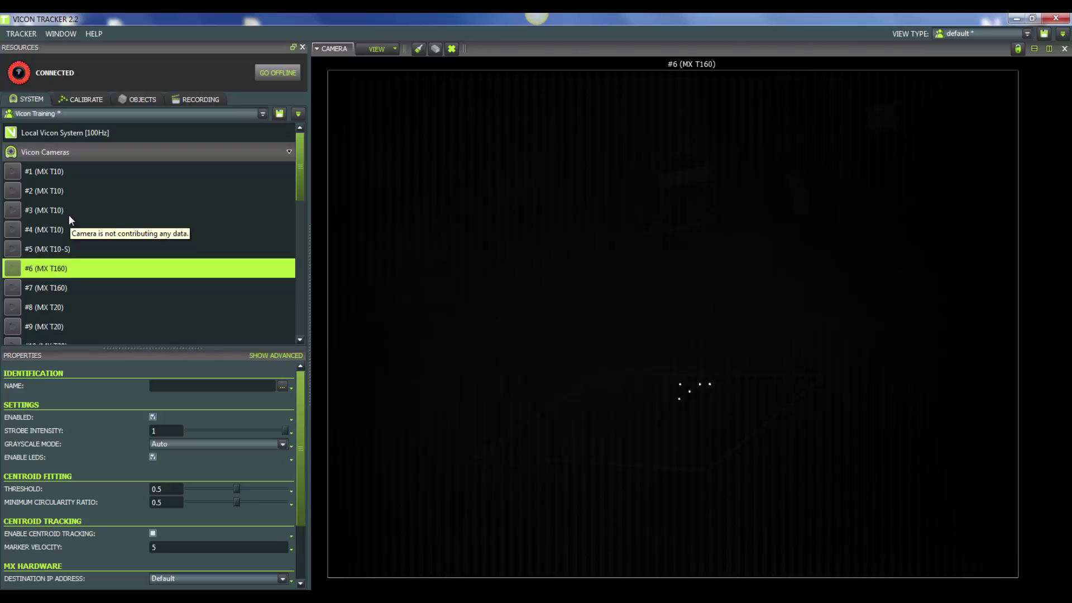
Disable preview mode for all Vicon cameras from the Vicon Cameras context menu.
right_click(57, 152)
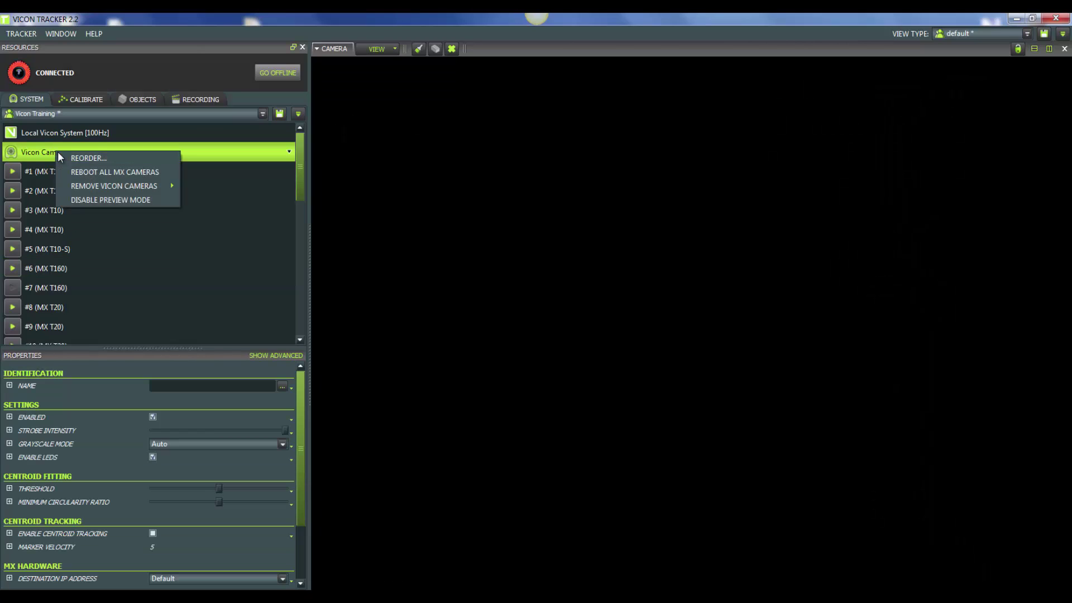
click(98, 201)
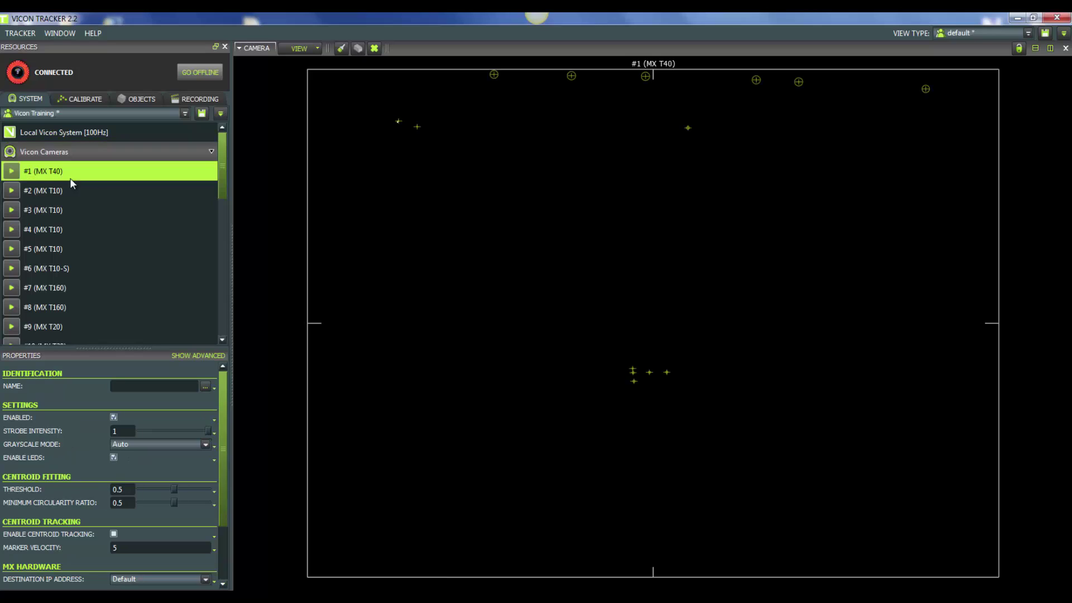
scroll(705, 391, up, 5)
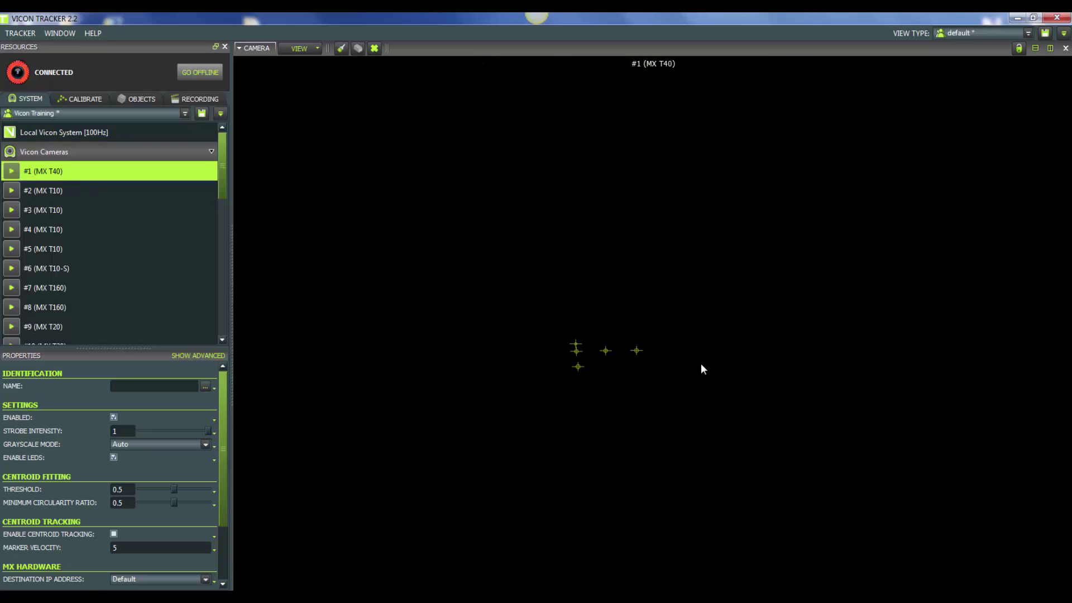
scroll(695, 333, up, 2)
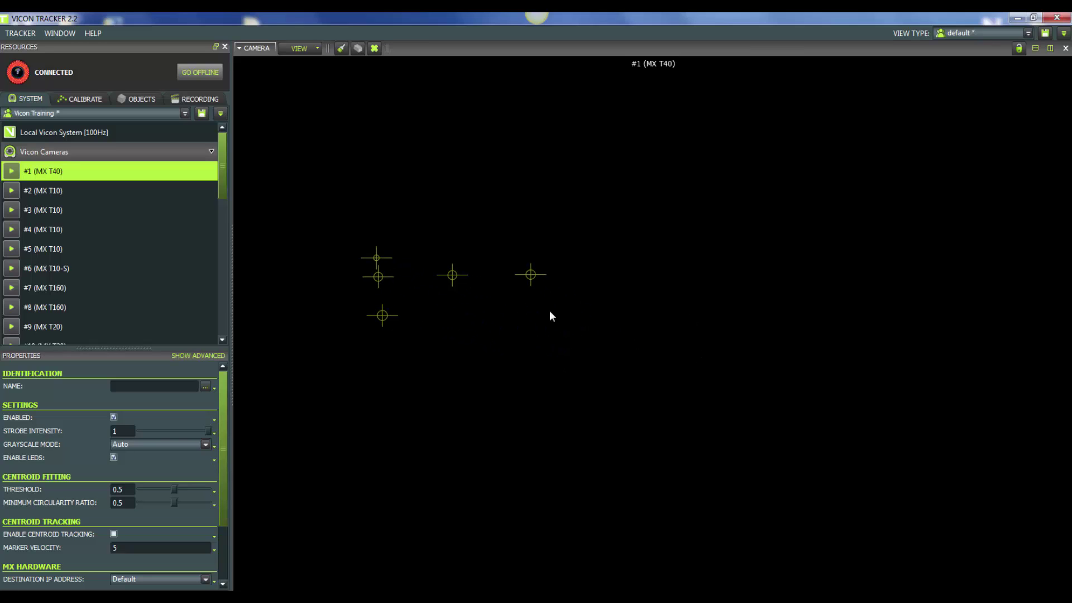
drag(435, 318, 637, 342)
scroll(640, 344, up, 3)
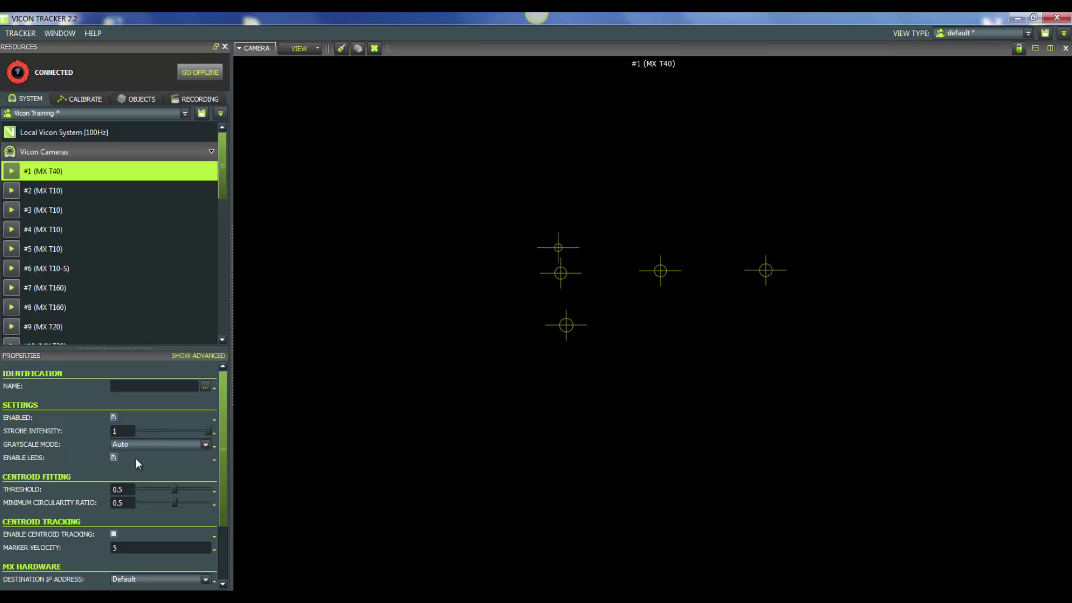
Set camera #1's Grayscale Mode to All in its Properties.
click(205, 444)
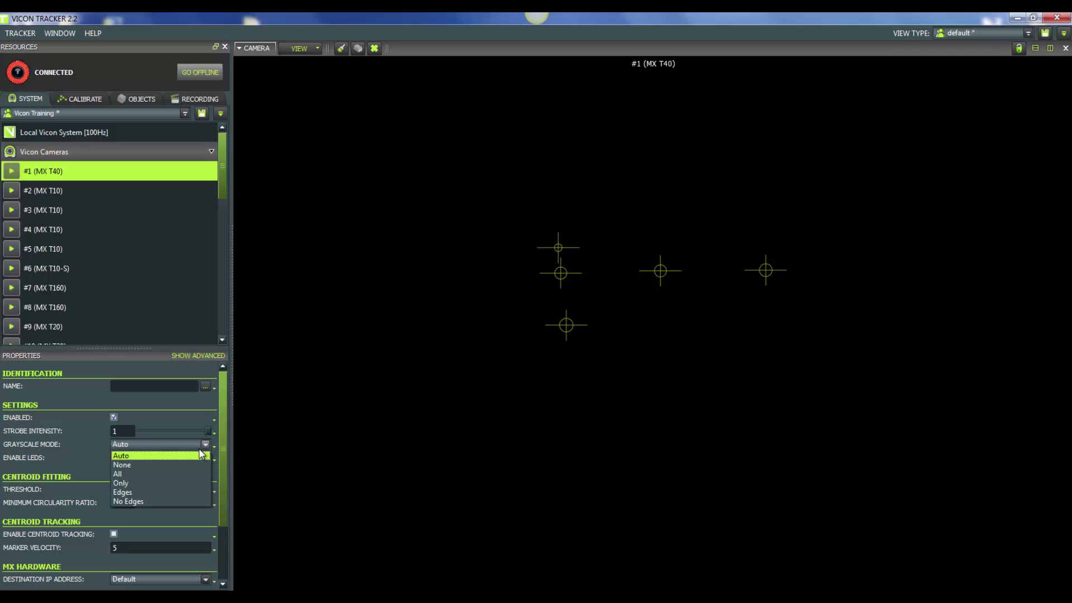
click(128, 475)
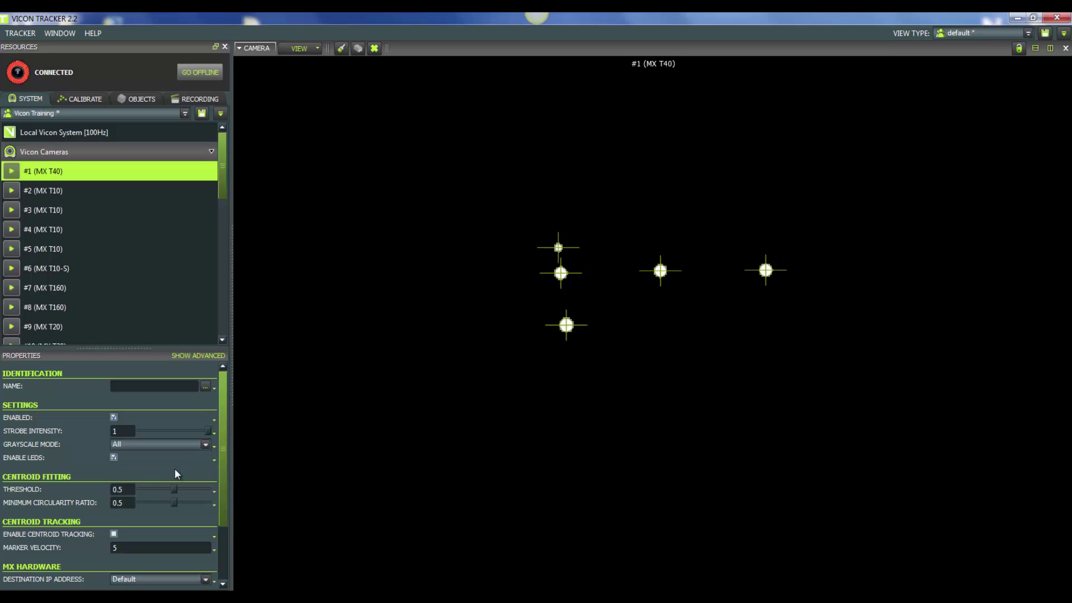
scroll(648, 354, up, 3)
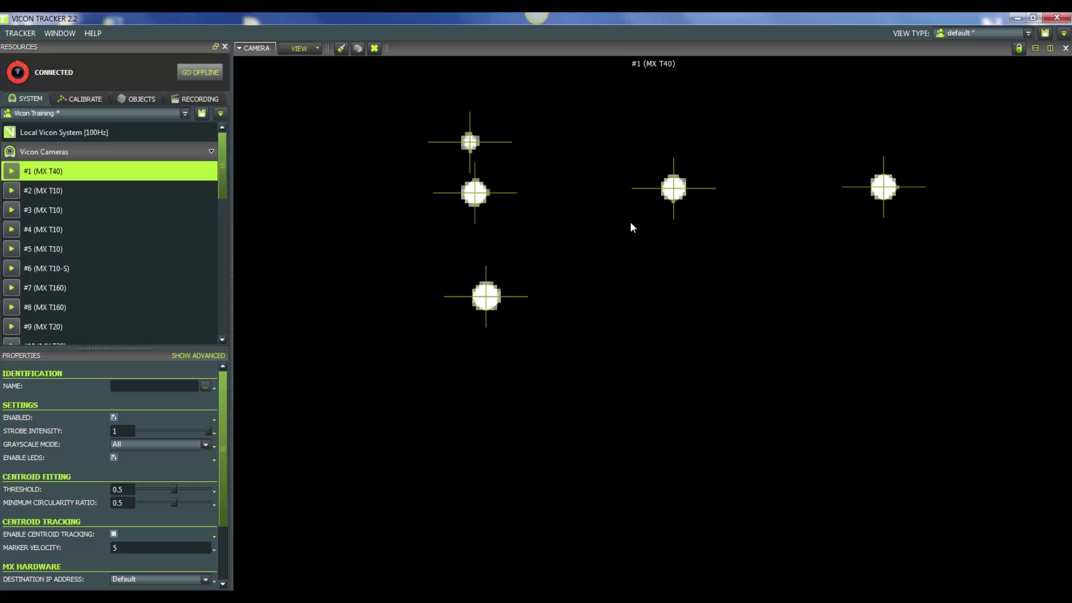
middle_drag(632, 223, 599, 347)
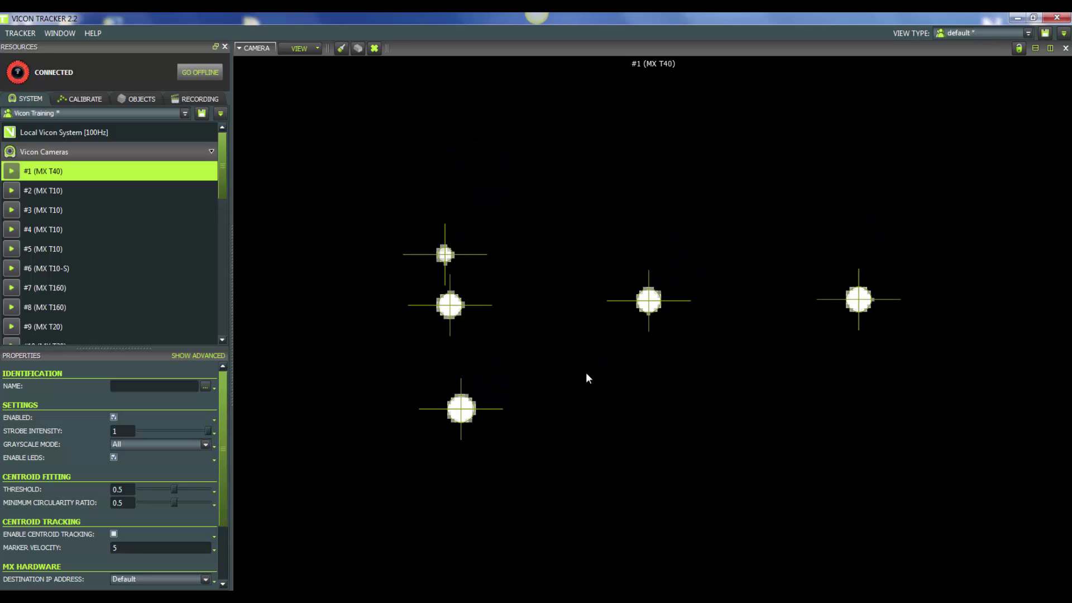
scroll(585, 373, up, 2)
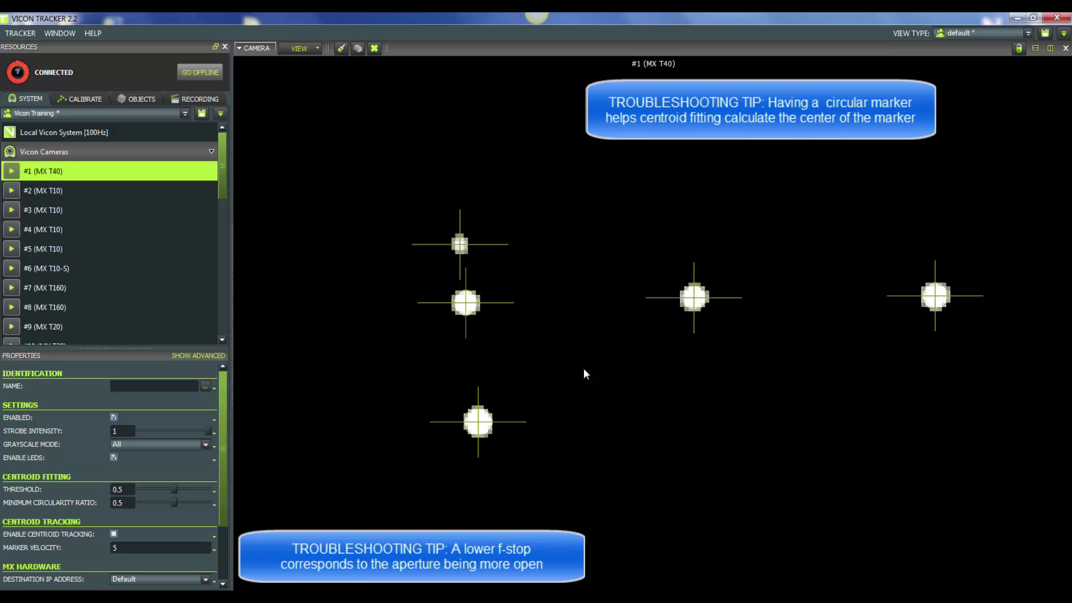
scroll(645, 366, down, 10)
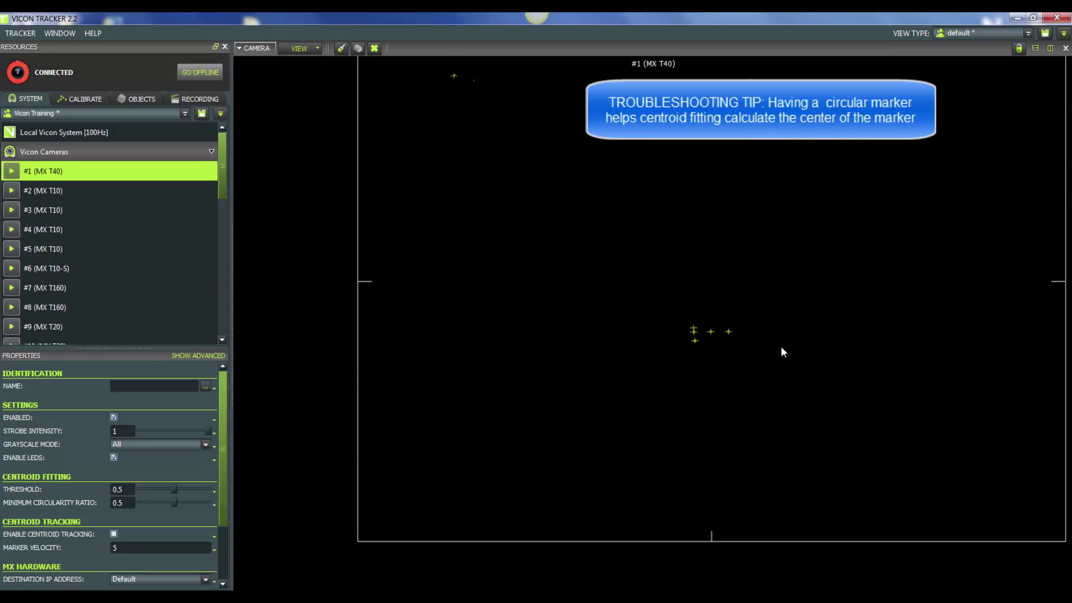
scroll(808, 325, down, 2)
scroll(805, 339, up, 6)
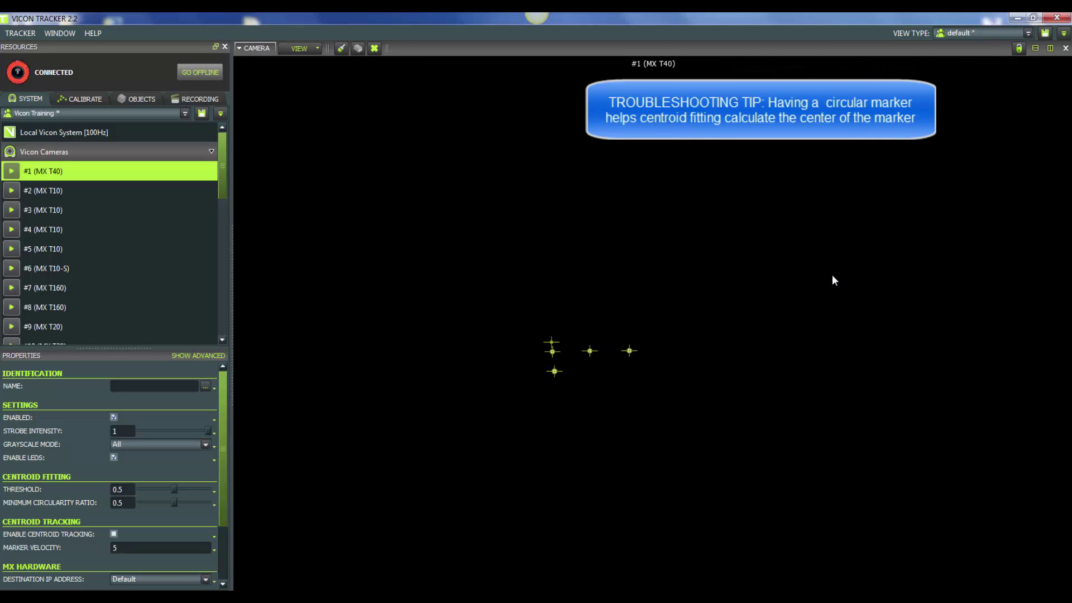
scroll(806, 319, up, 2)
scroll(743, 402, up, 5)
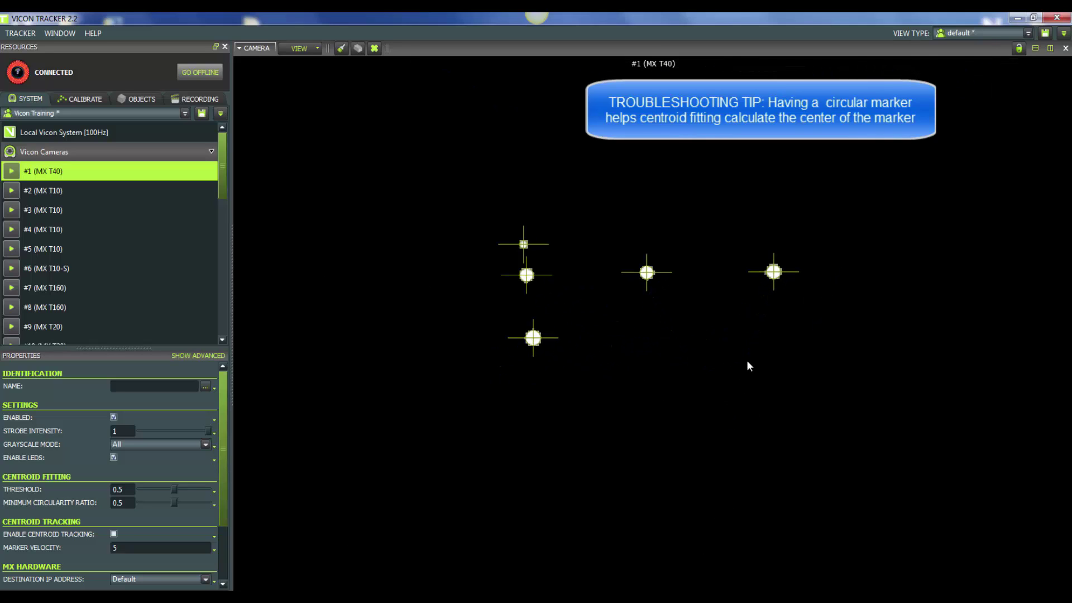
scroll(748, 357, up, 2)
mouse_move(695, 290)
mouse_down()
mouse_move(731, 337)
mouse_move(758, 349)
mouse_up()
scroll(732, 329, up, 4)
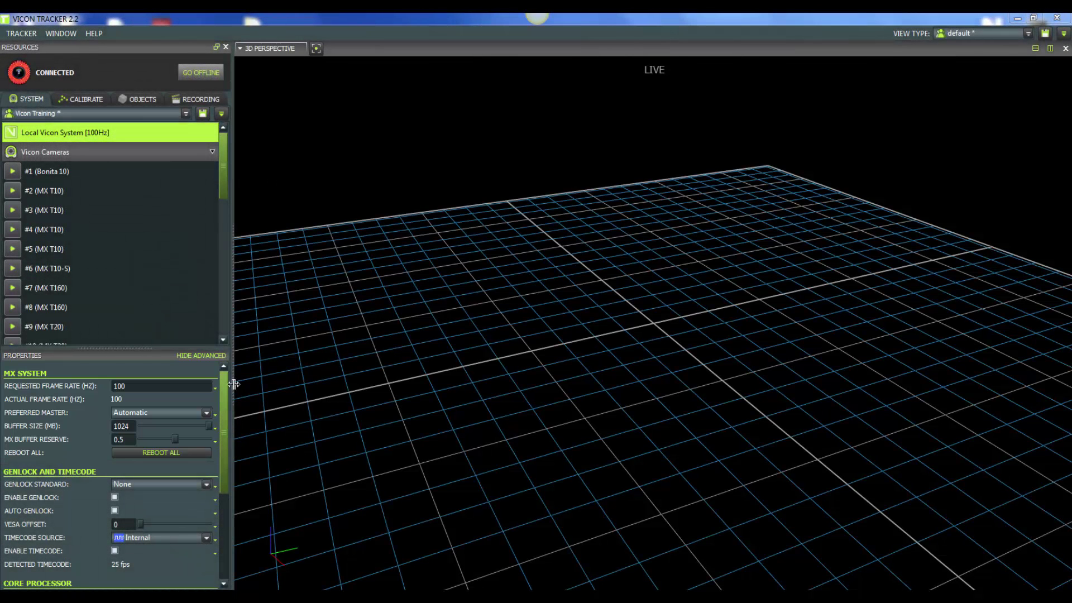
drag(223, 390, 221, 465)
click(145, 193)
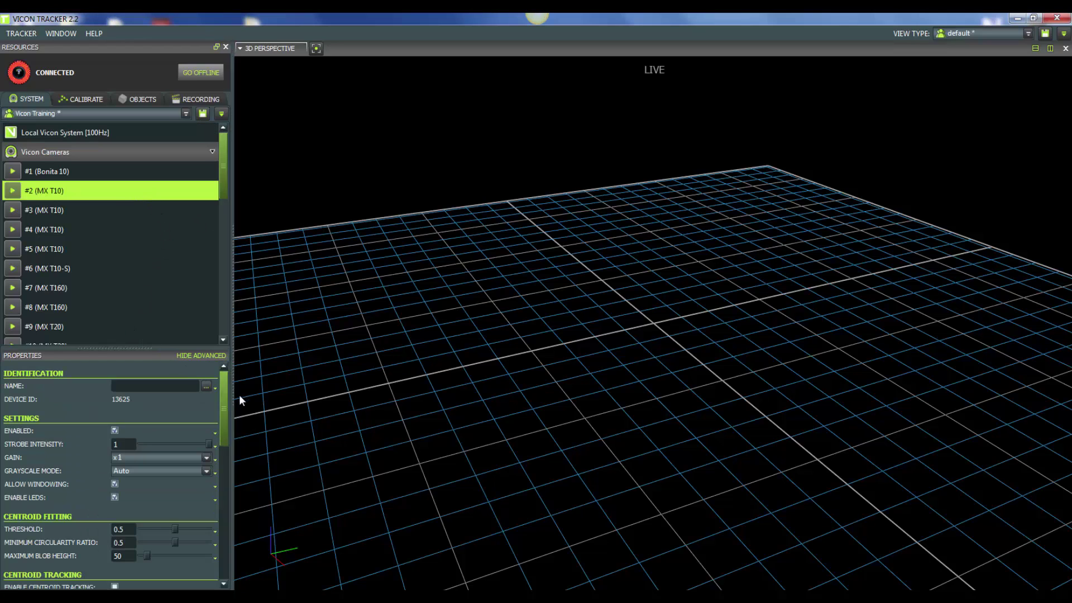
drag(225, 406, 259, 419)
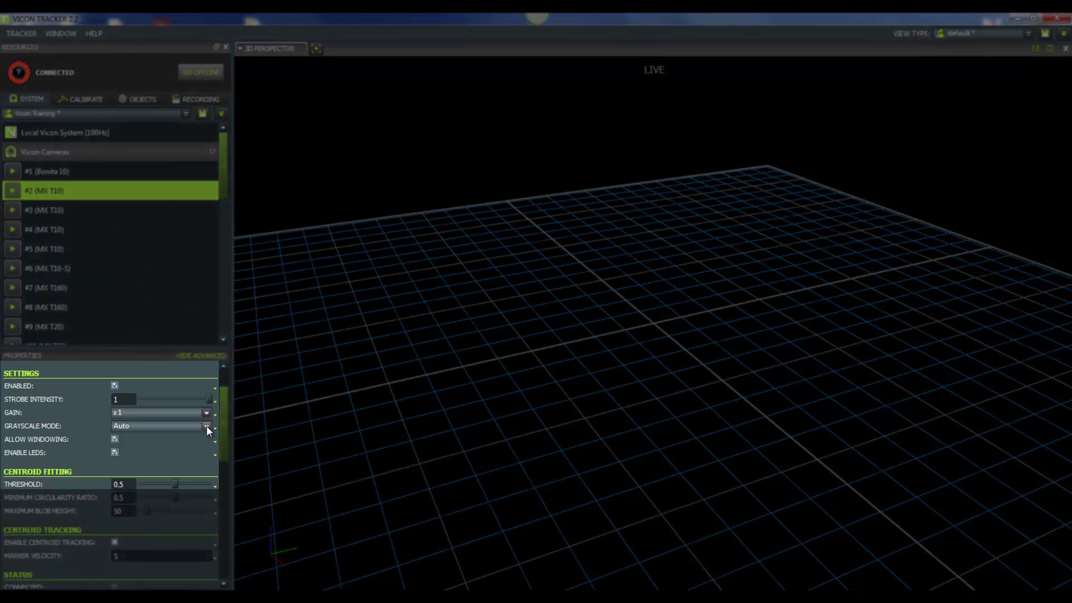
click(206, 426)
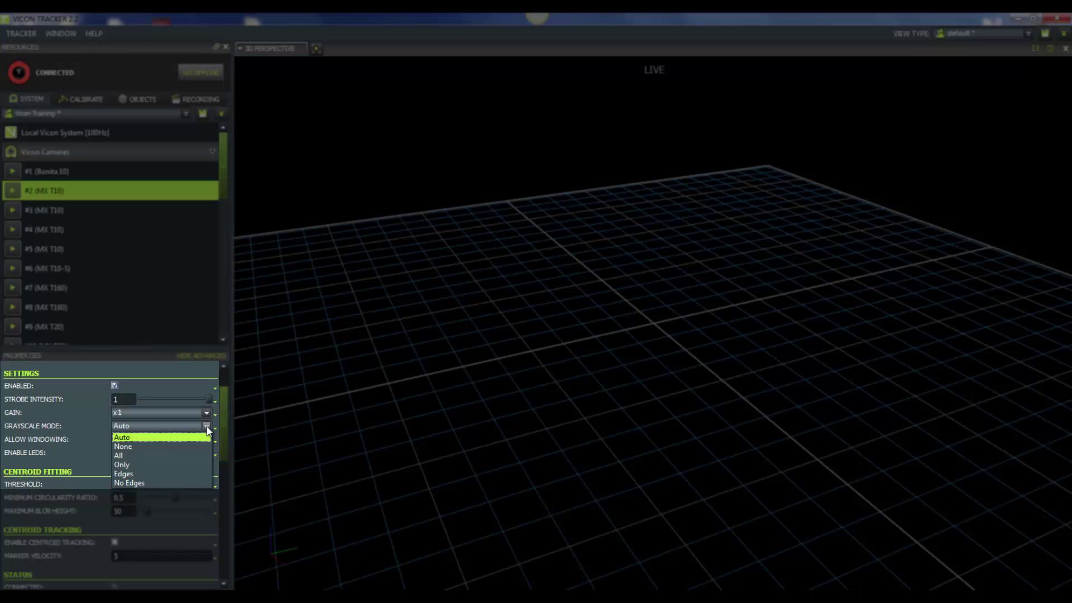
click(206, 427)
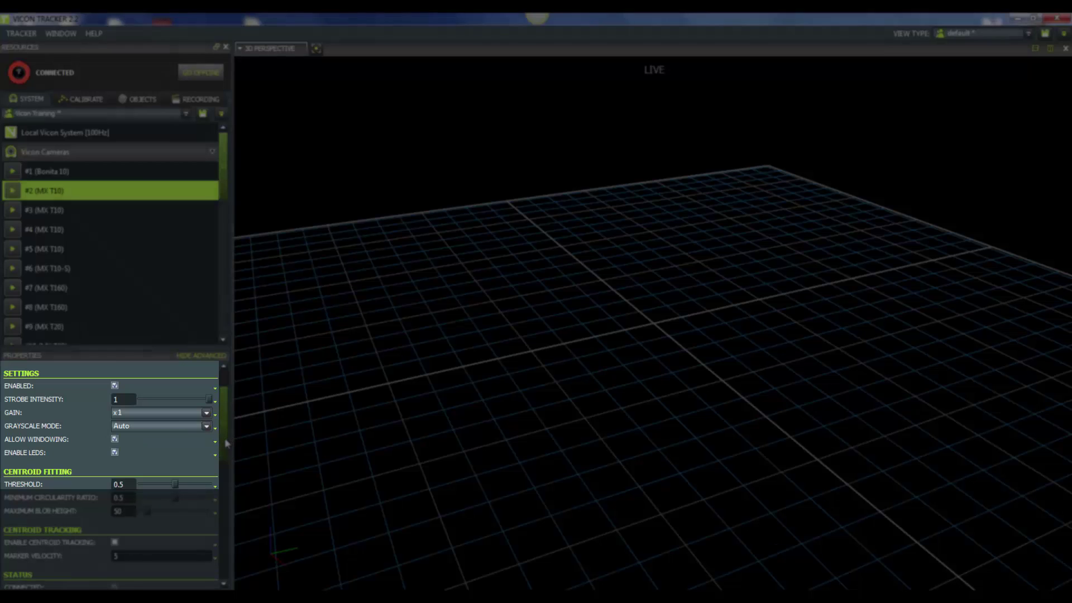
drag(227, 439, 222, 457)
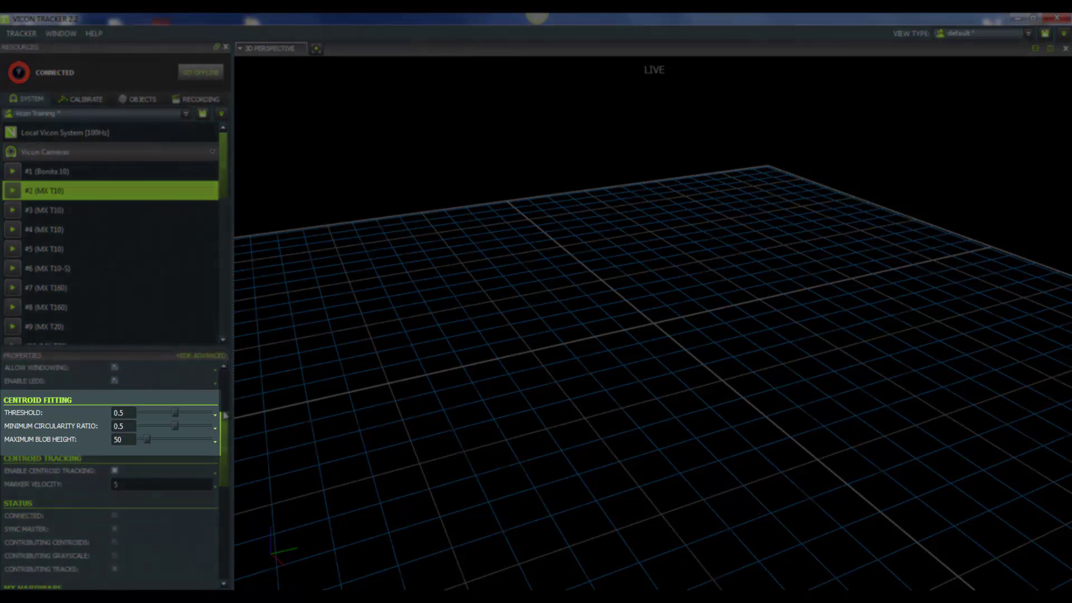